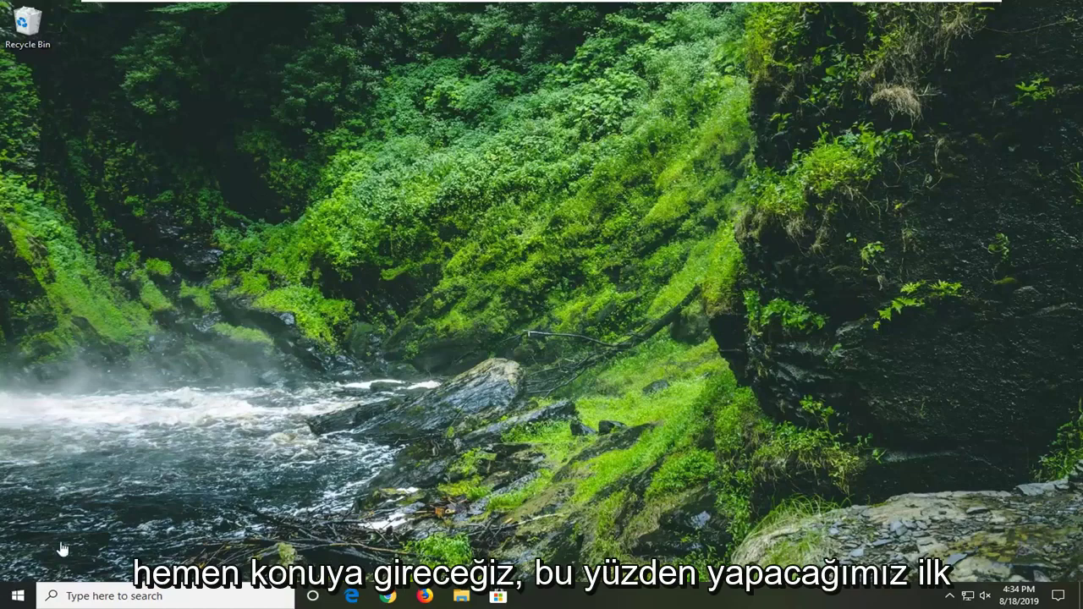
Step: Find regedit in the Windows search and open Registry Editor as administrator, with its window fully in view
click(18, 597)
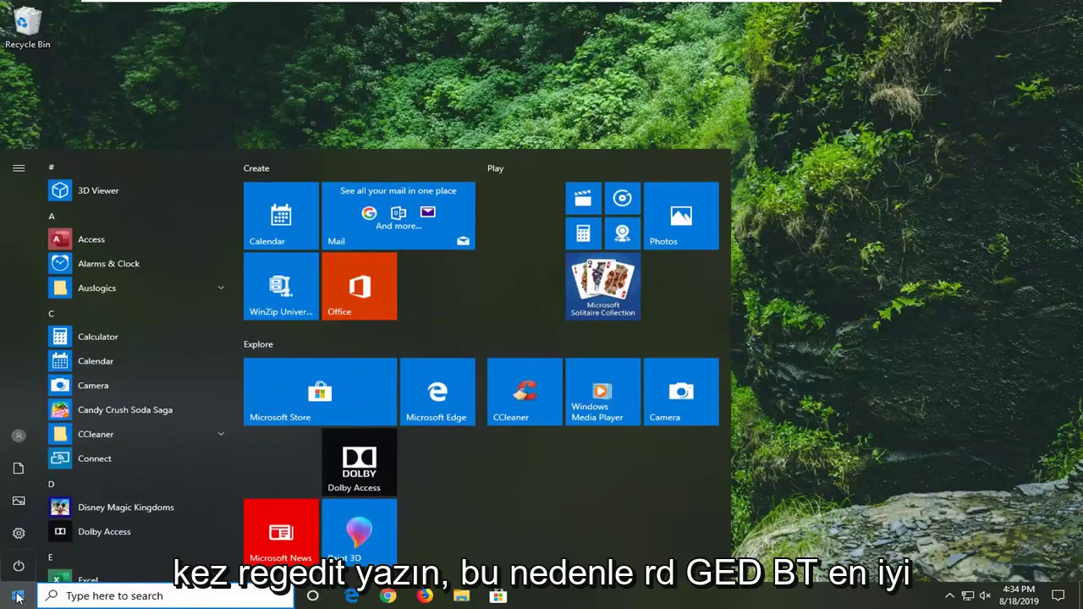
text(regedit)
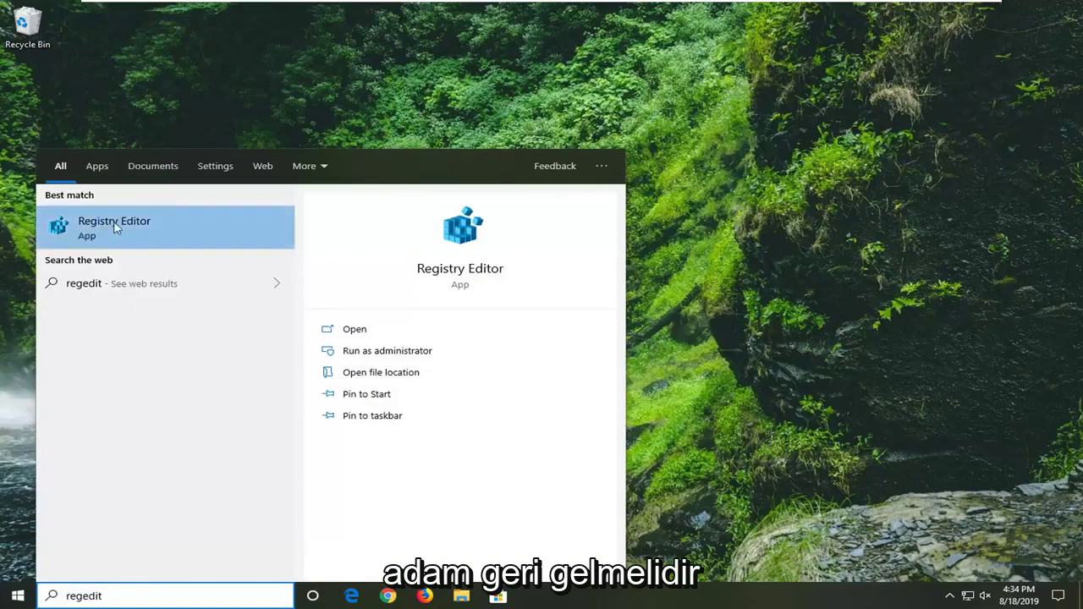
right_click(115, 227)
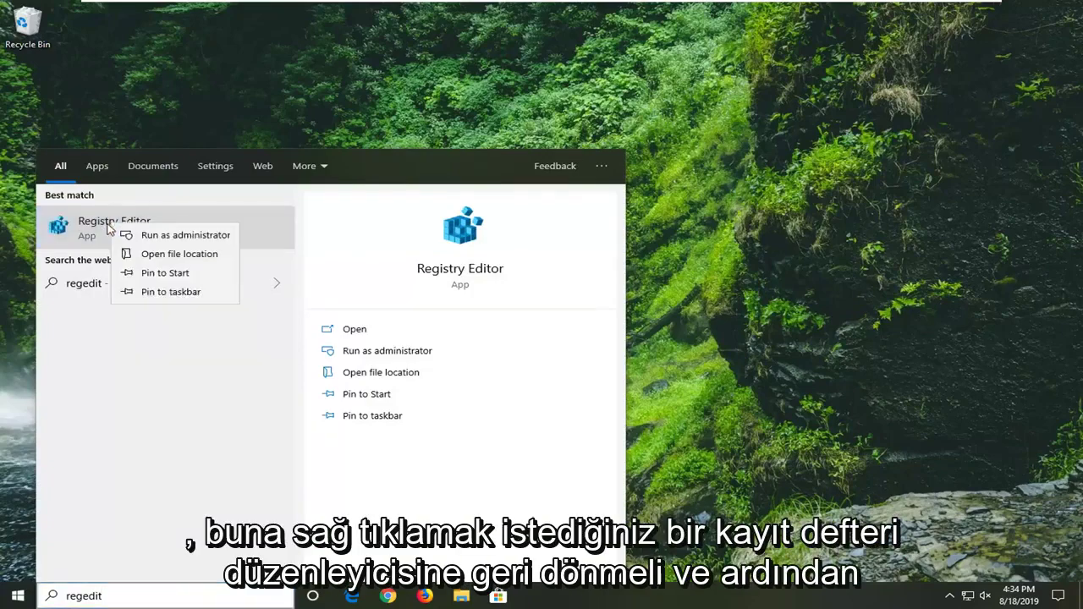
click(186, 237)
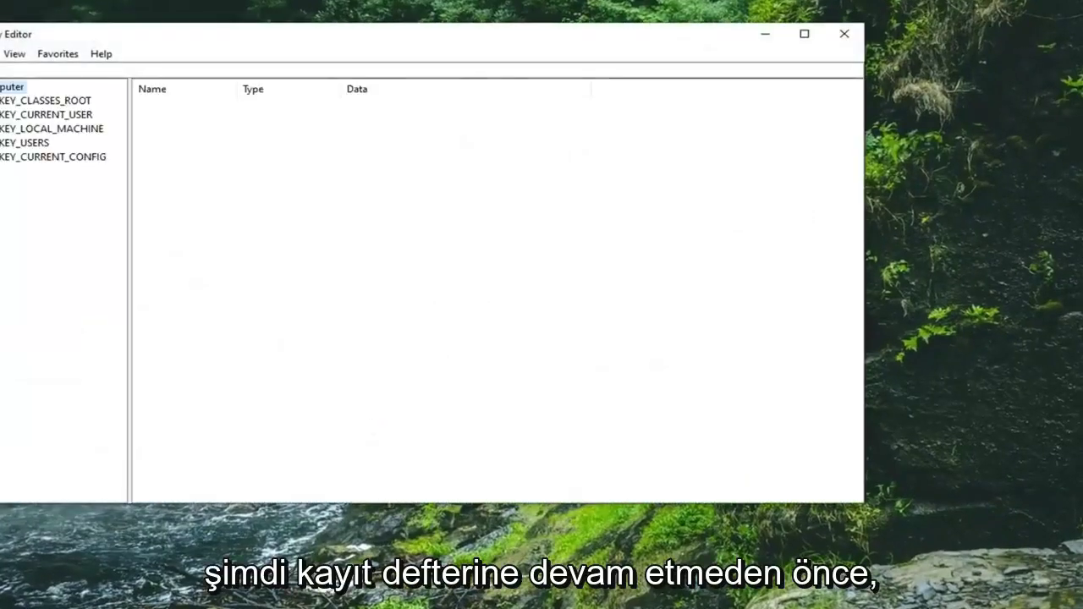
drag(342, 37, 485, 65)
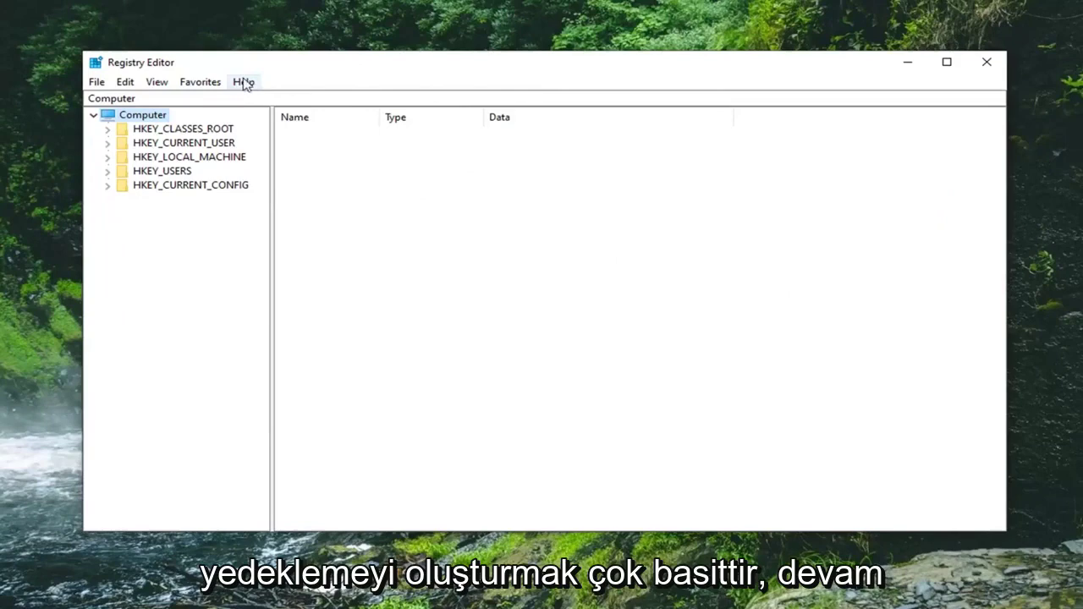
Step: View the registry file export and import dialogs, closing each one without exporting or importing anything
click(98, 83)
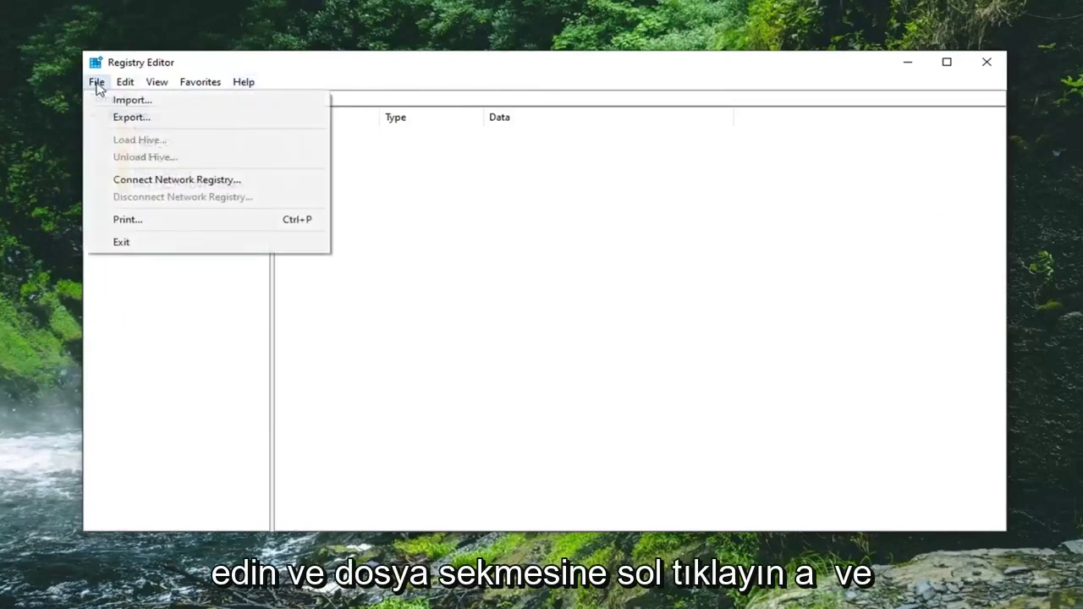
click(127, 117)
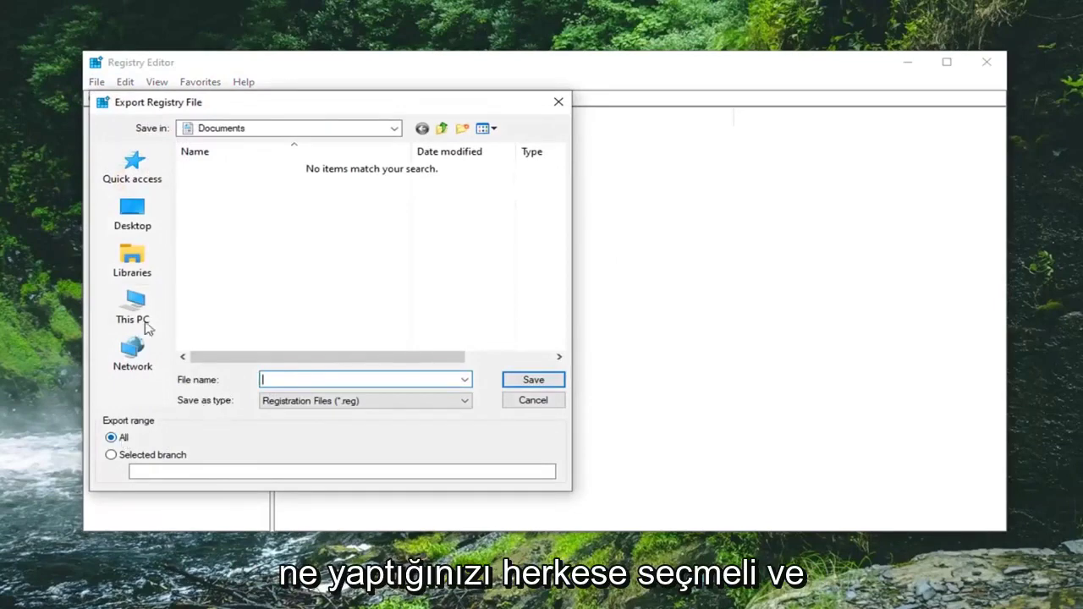
click(533, 401)
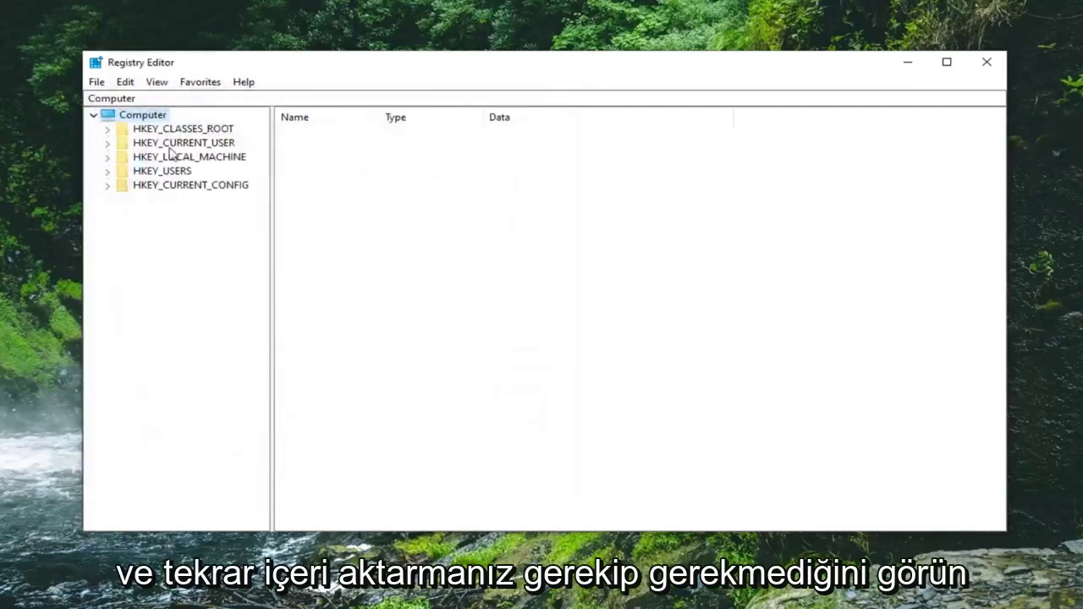
click(96, 84)
click(123, 101)
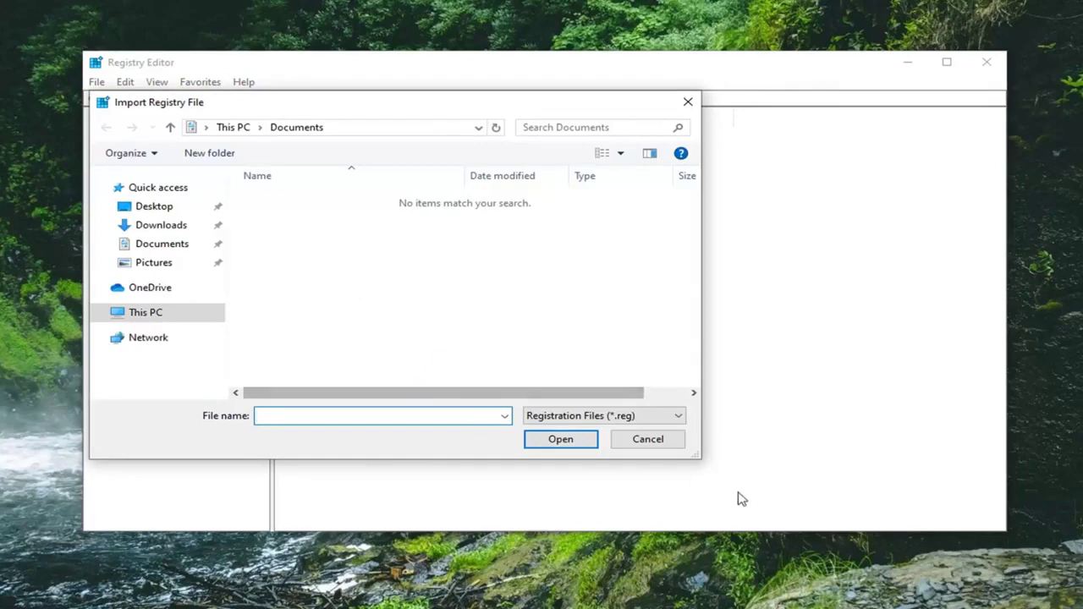
click(666, 446)
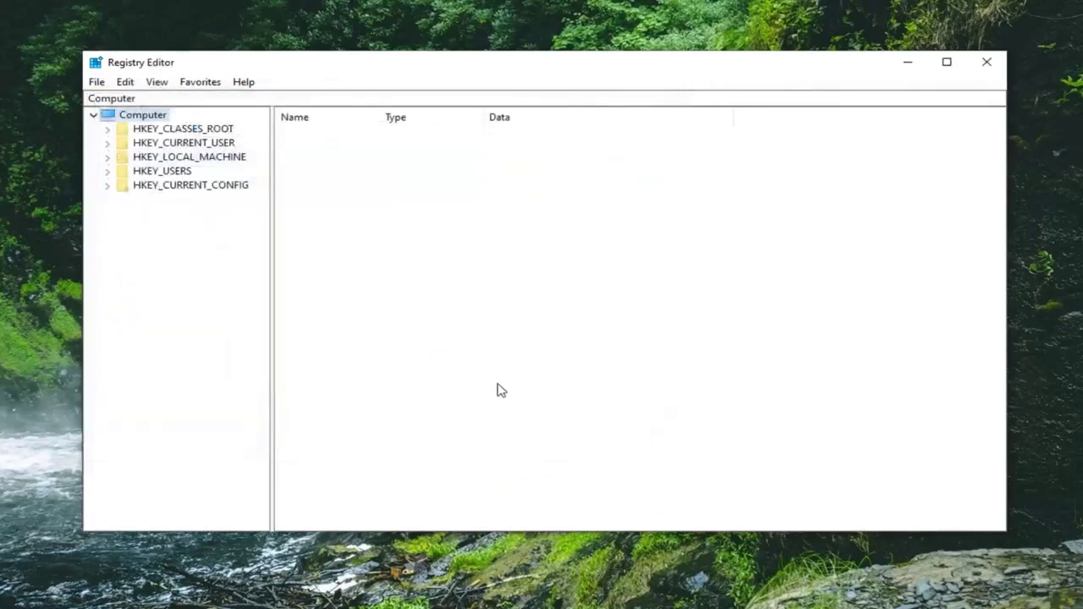
Step: Go to the registry key HKEY_LOCAL_MACHINE\SYSTEM\CurrentControlSet\Control\GraphicsDrivers, widening the key tree, and expand that key
click(214, 158)
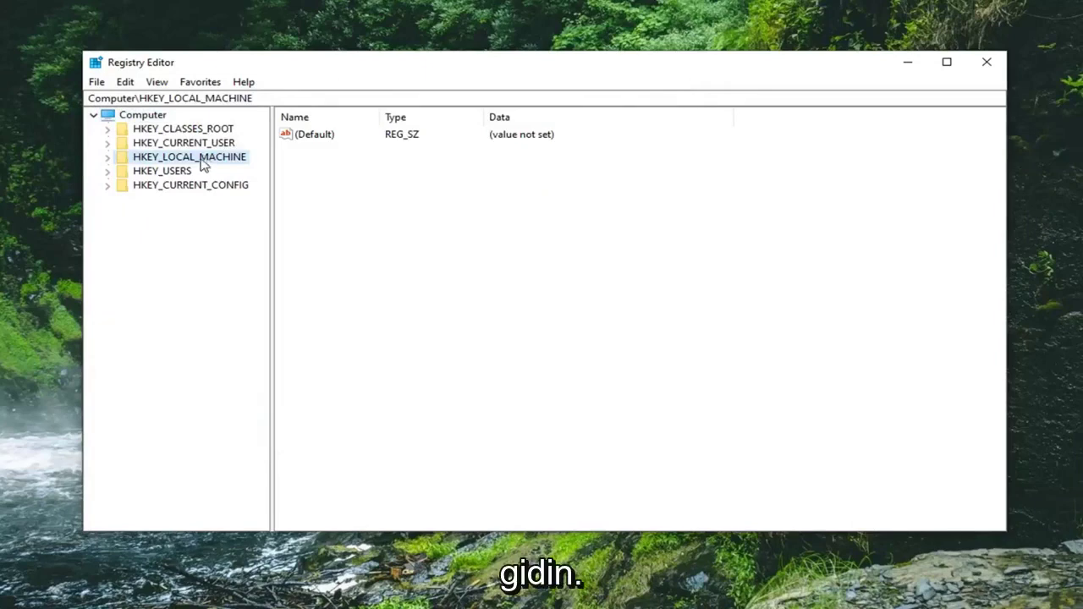
double_click(150, 162)
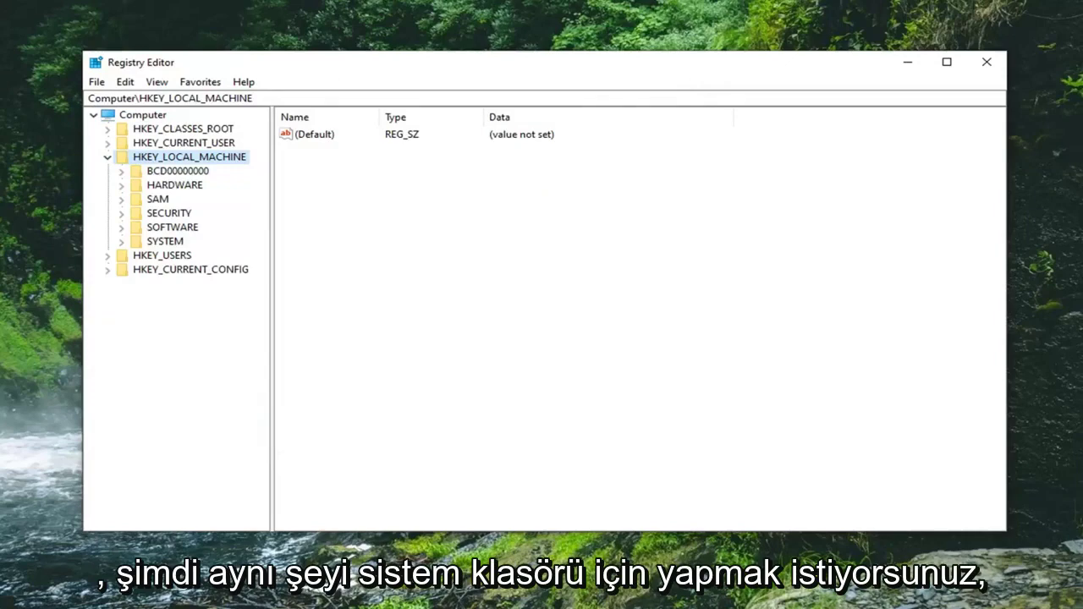
double_click(167, 242)
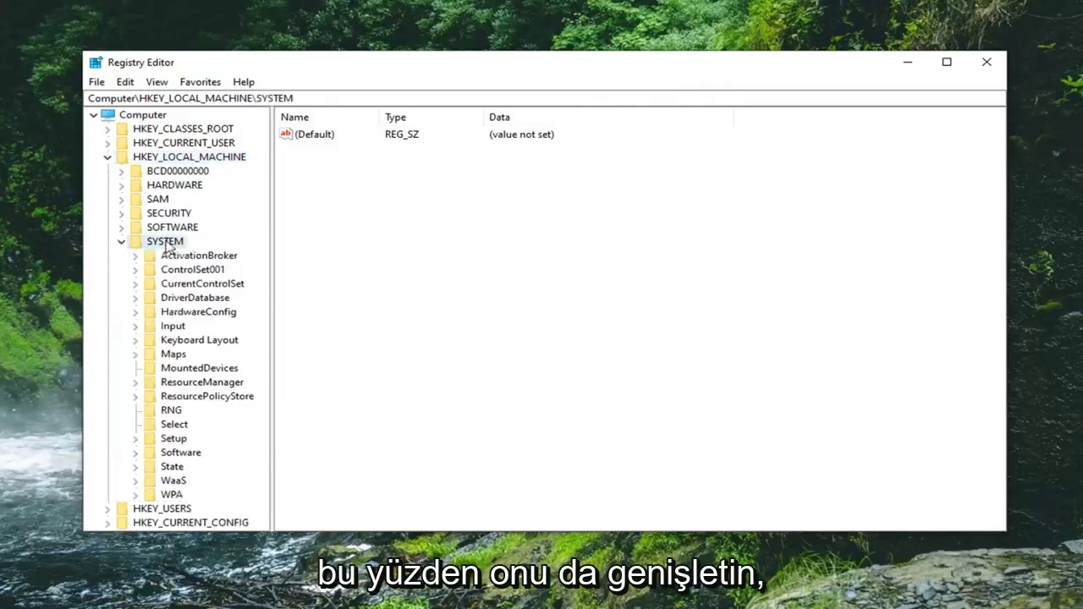
double_click(205, 286)
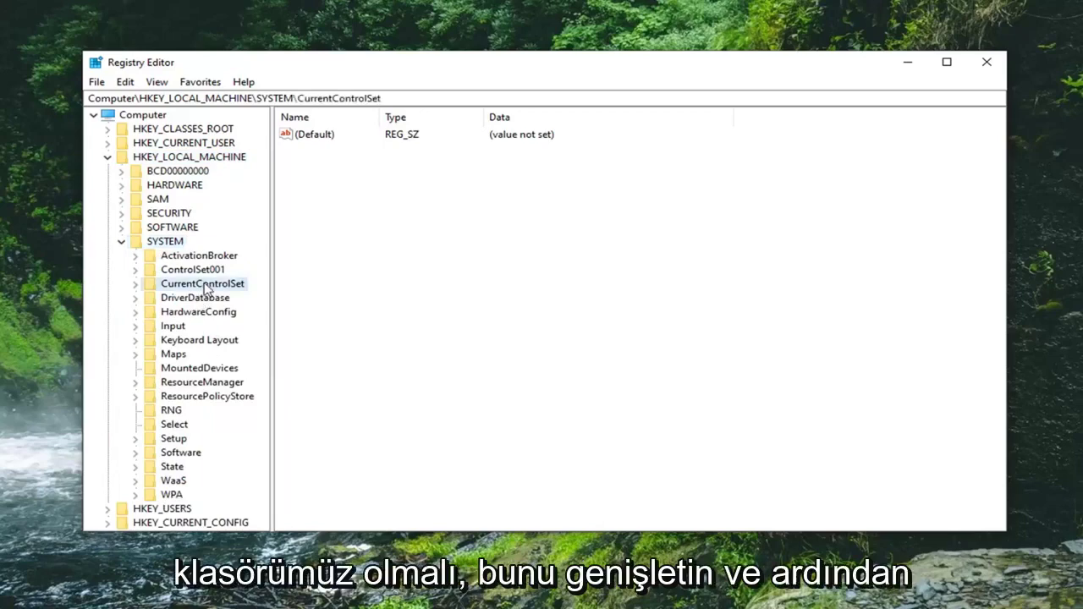
click(190, 301)
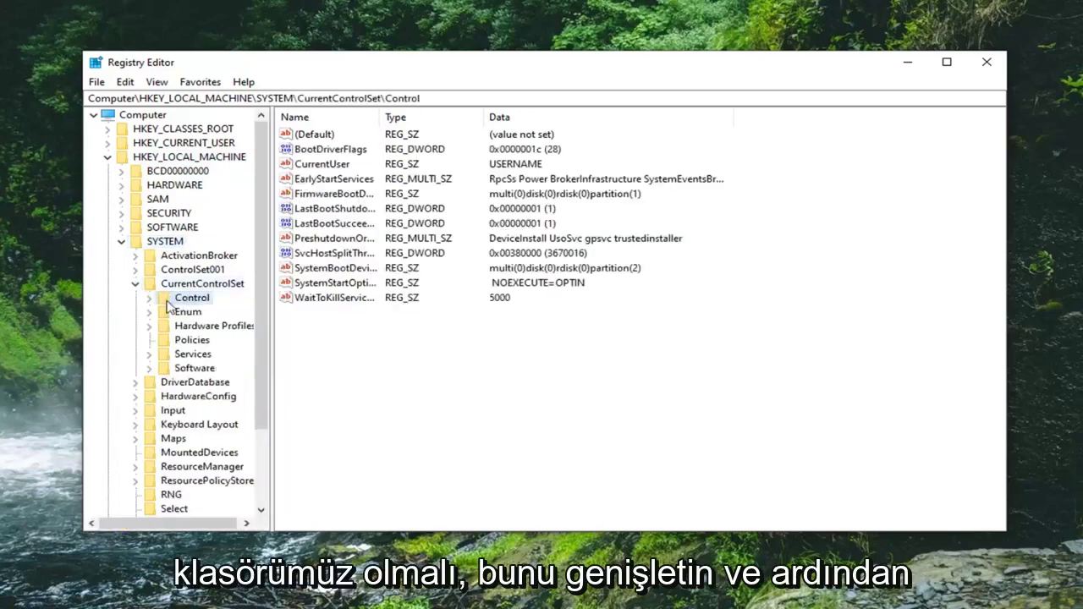
double_click(182, 300)
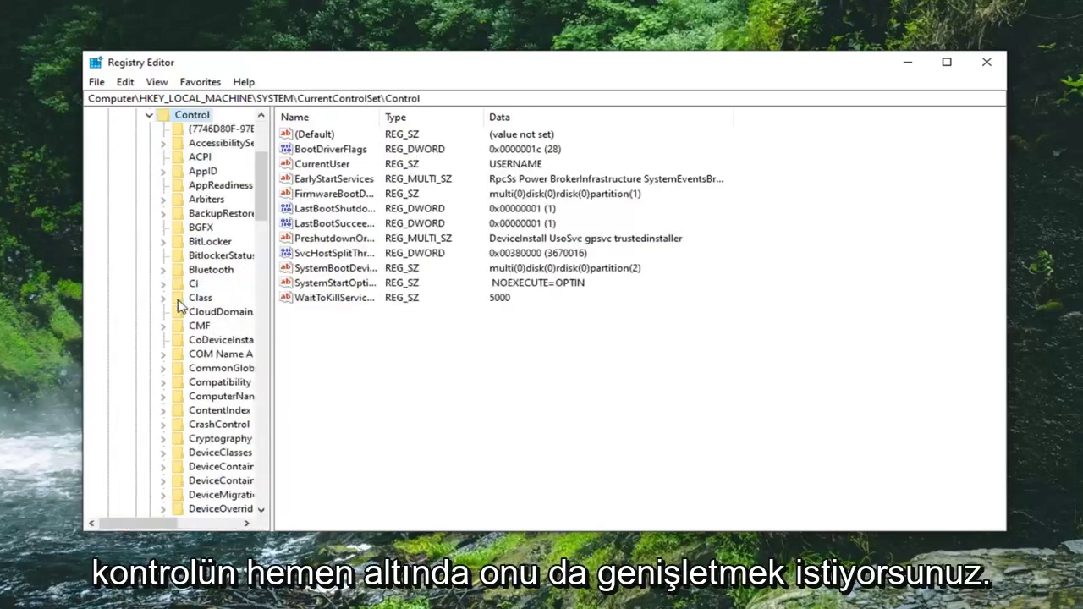
drag(273, 302, 412, 296)
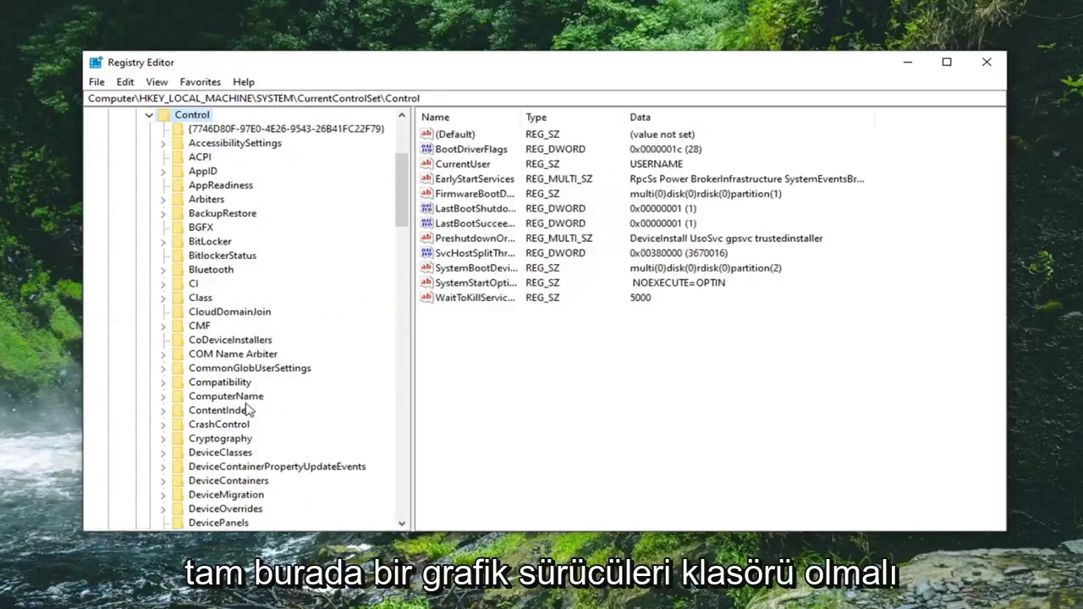
scroll(244, 402, down, 7)
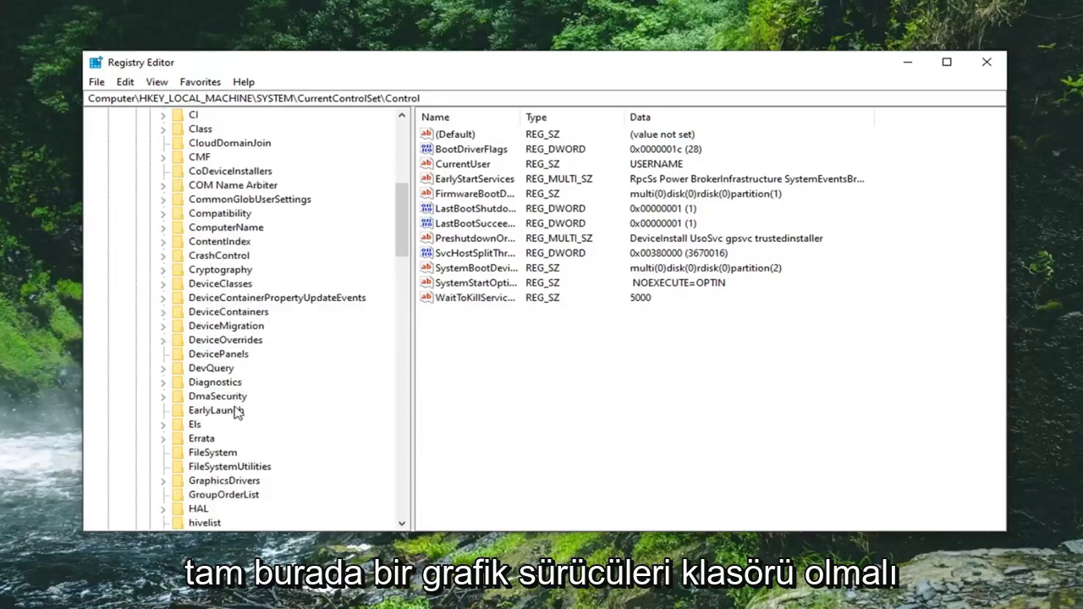
click(233, 357)
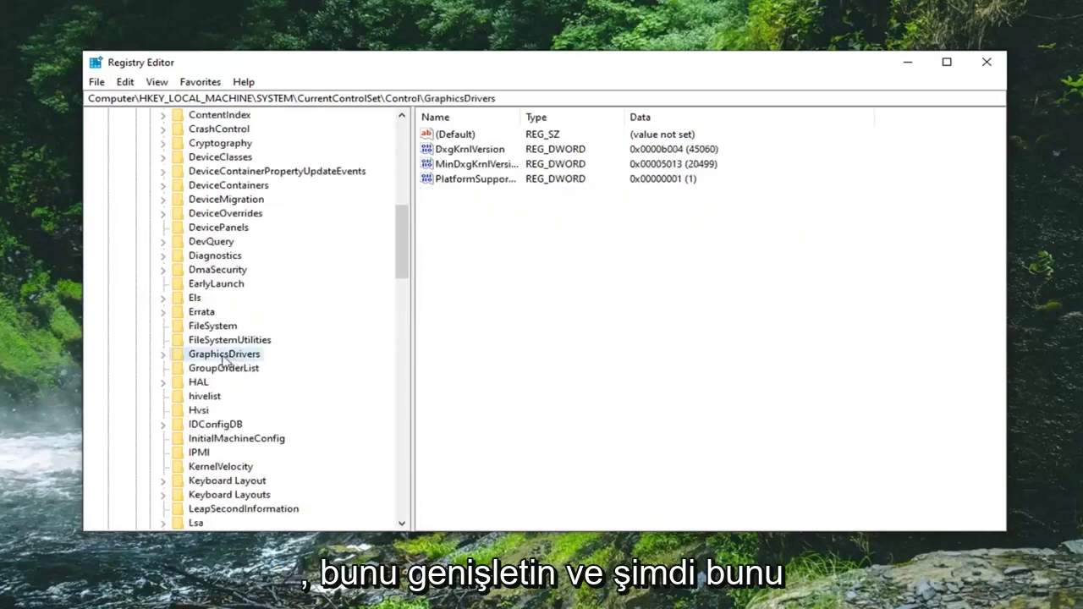
click(163, 355)
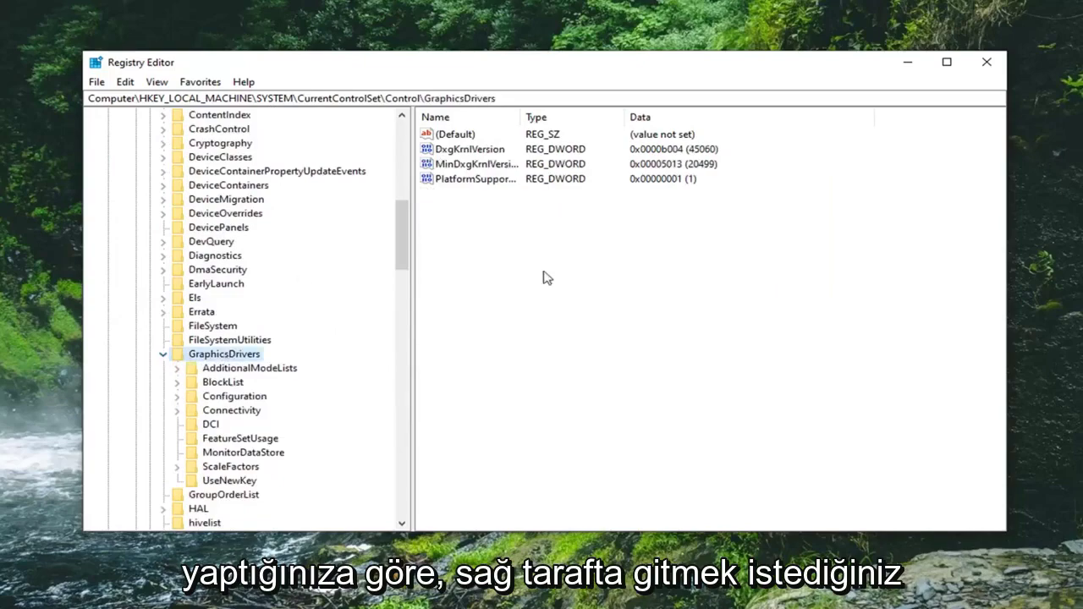
Step: Create a DWORD (32-bit) value named TdrLevel in the GraphicsDrivers key
right_click(454, 216)
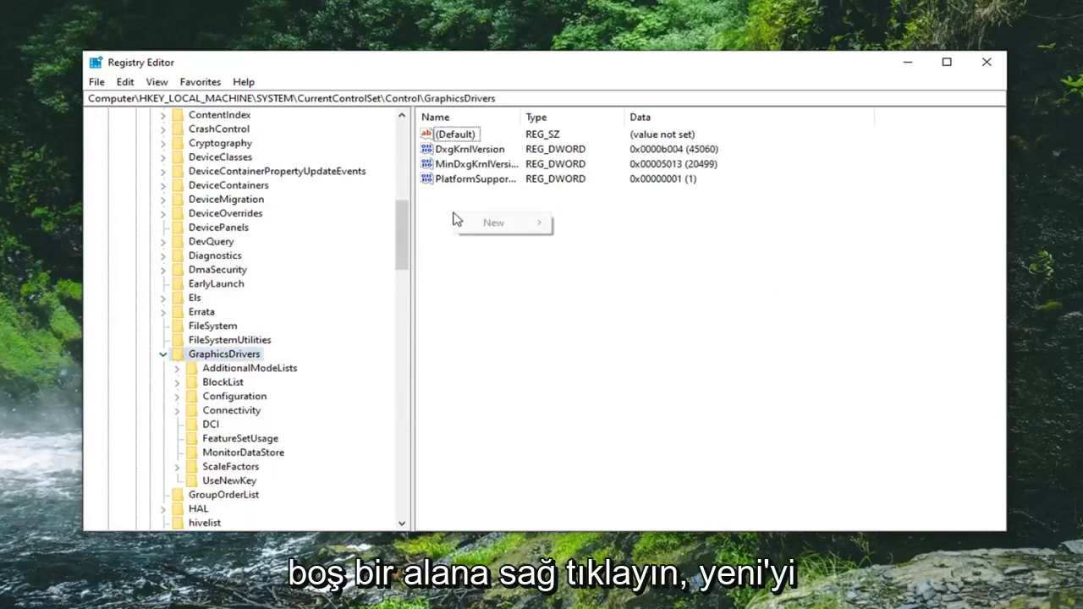
mouse_move(486, 224)
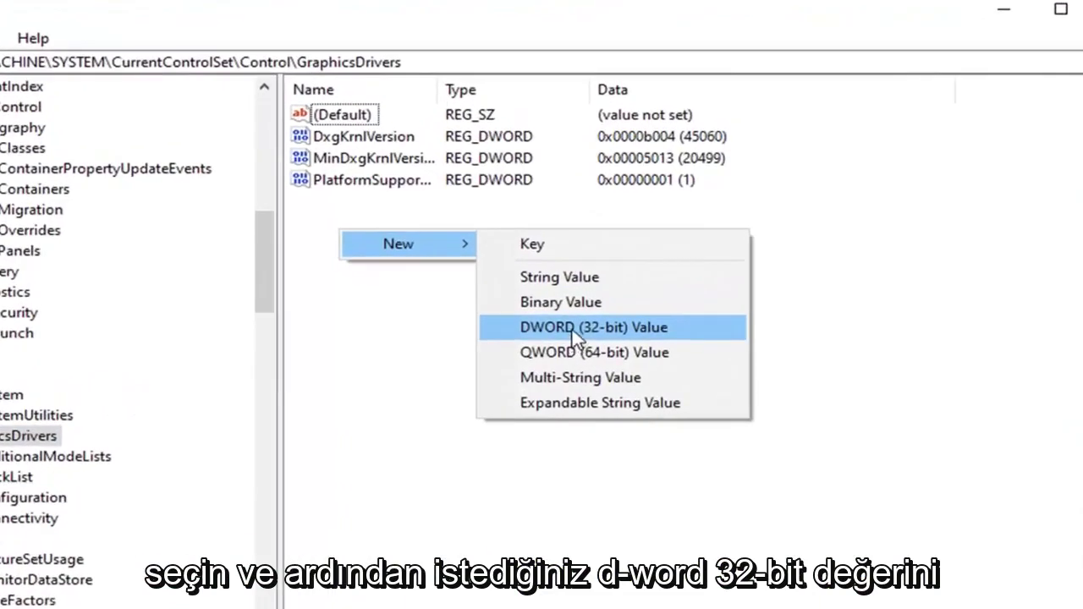
click(574, 330)
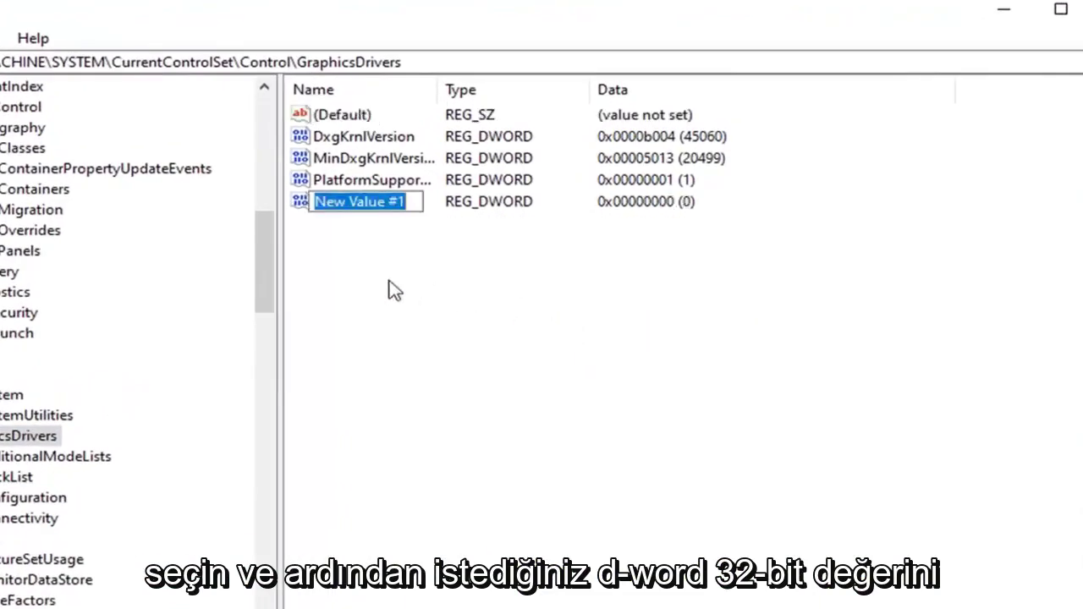
text(Tdr)
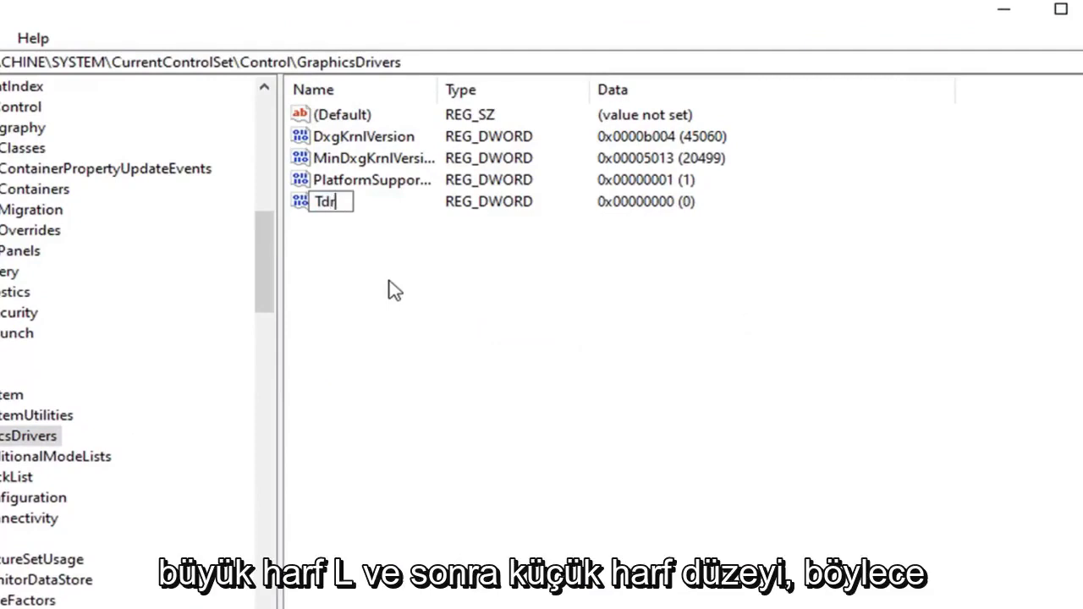
text(Level)
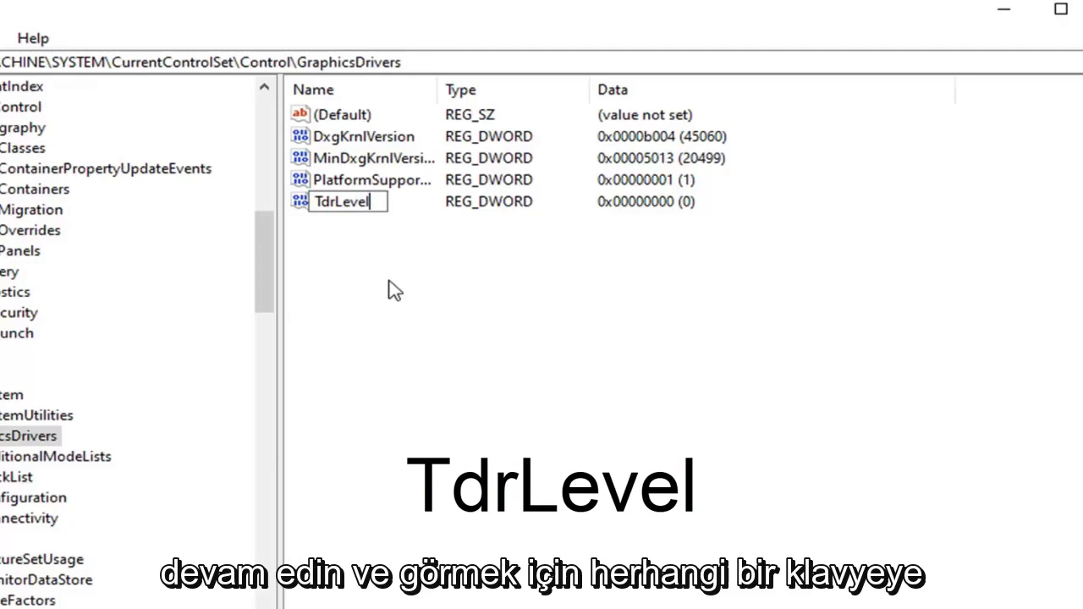
key(Return)
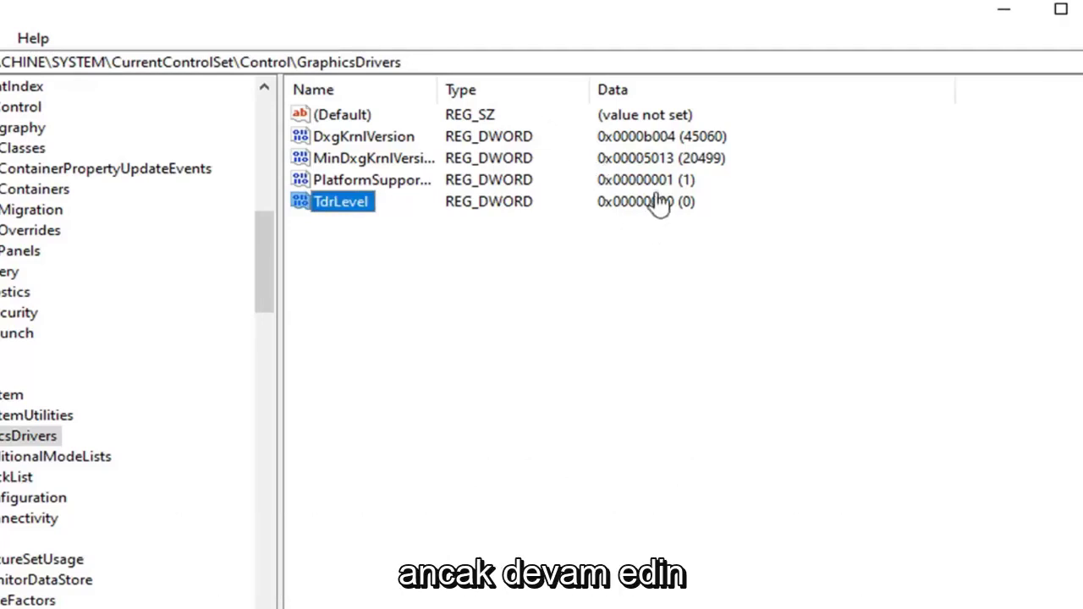
Step: Edit the TdrLevel value, keeping its value data at 0 with the hexadecimal base, and accept it
double_click(342, 205)
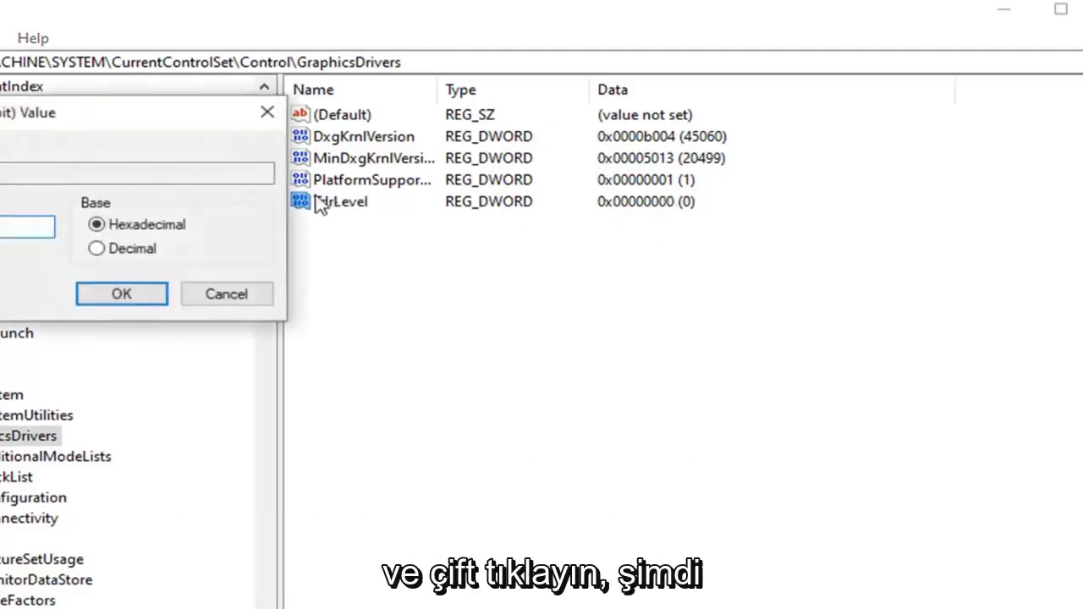
drag(137, 121, 479, 205)
click(236, 303)
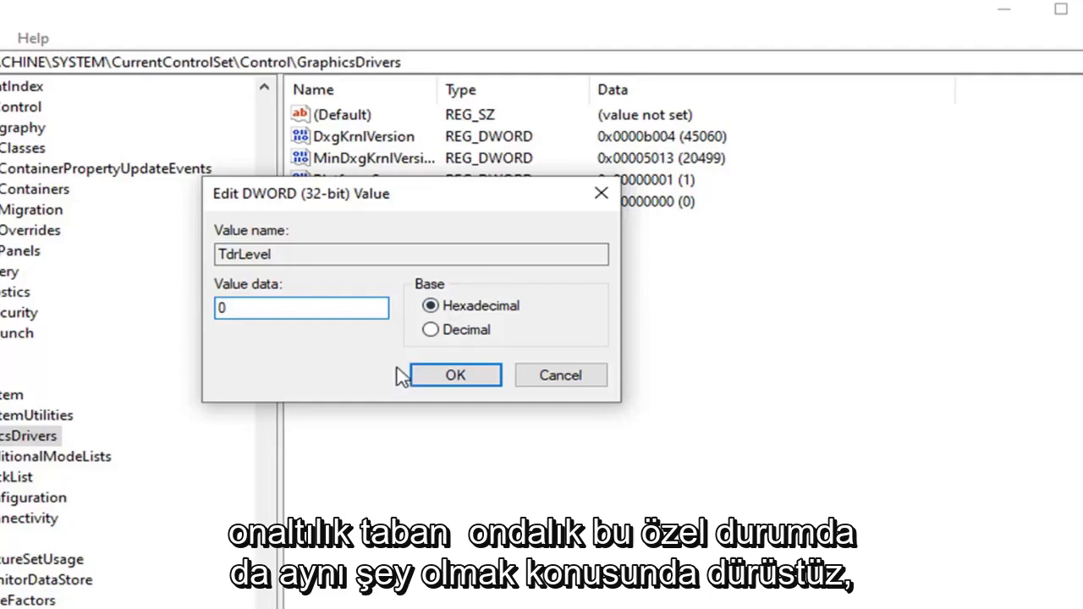
click(433, 330)
click(432, 307)
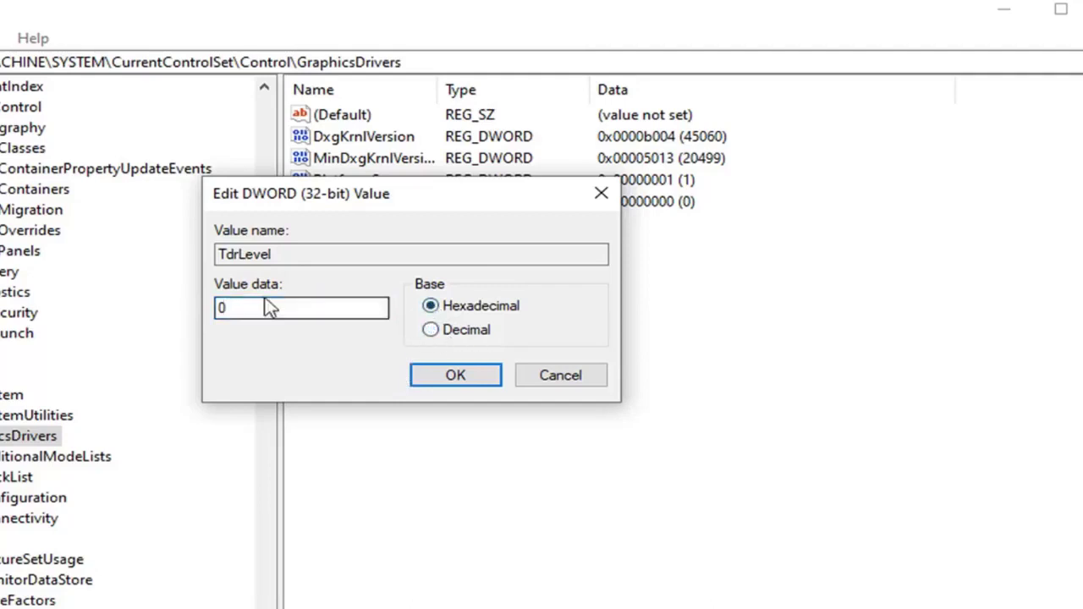
drag(289, 195, 368, 264)
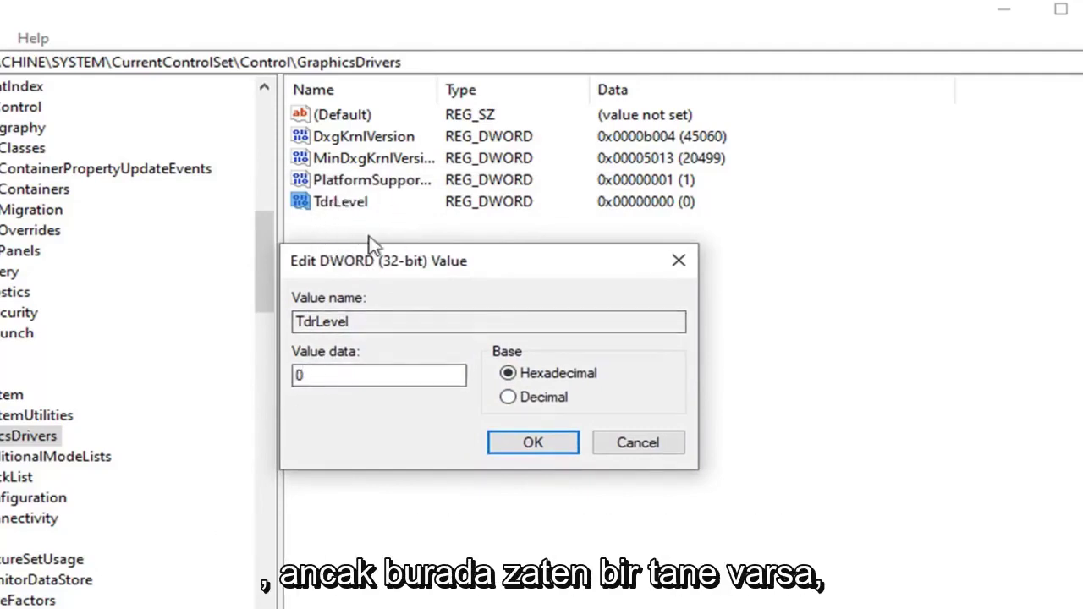
click(532, 445)
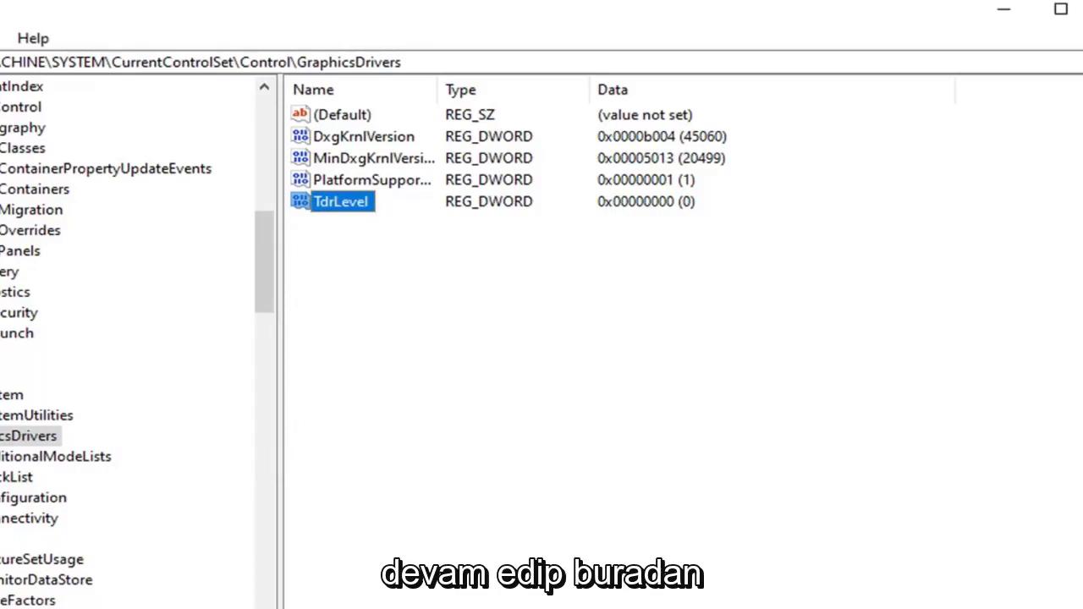
Step: Collapse the expanded keys from Control up to HKEY_LOCAL_MACHINE, select Computer, and close Registry Editor
click(65, 392)
scroll(158, 358, up, 10)
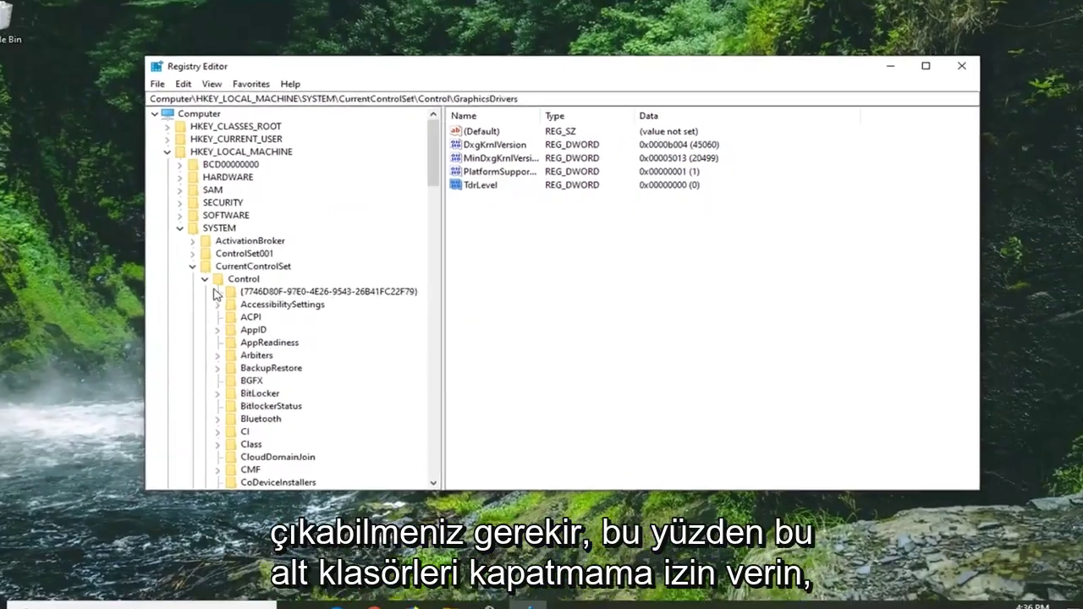
click(204, 278)
click(192, 266)
click(180, 228)
click(167, 151)
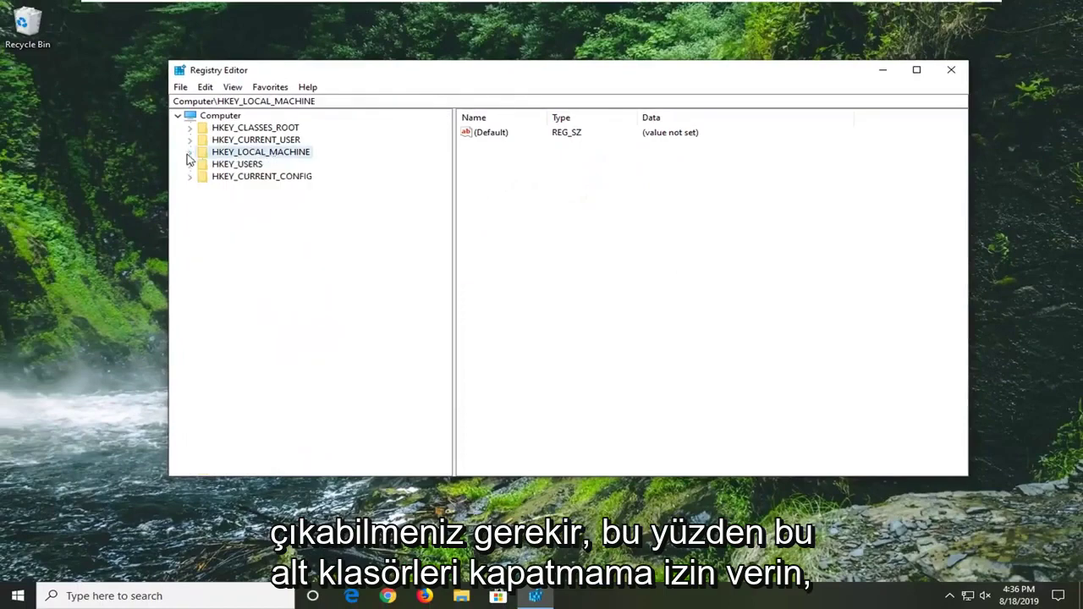
click(218, 115)
click(951, 69)
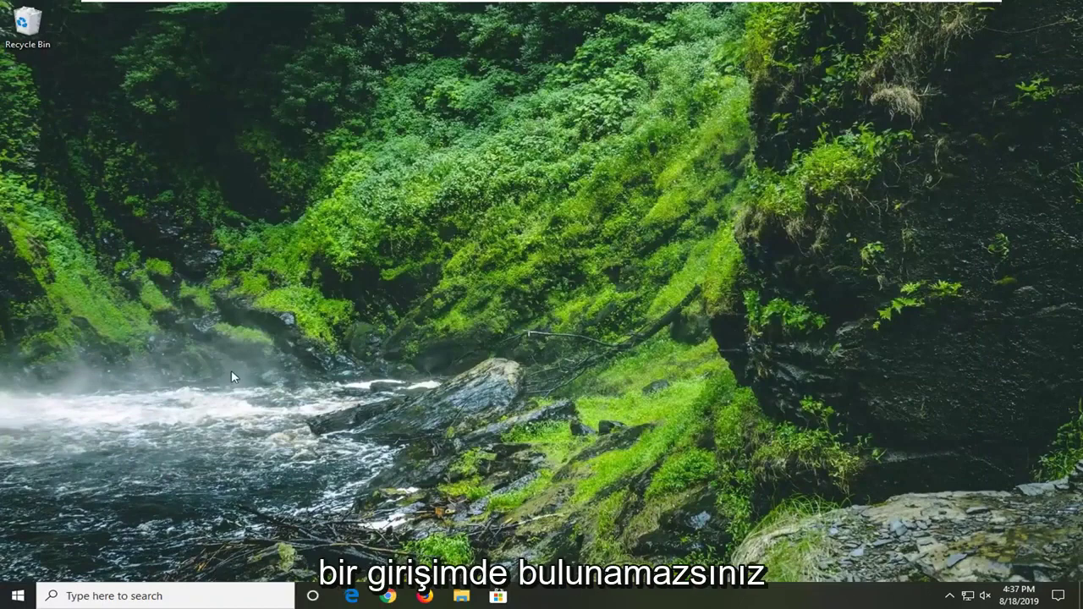
Step: Open Device Manager from a Windows search and expand the Display adapters category
click(17, 596)
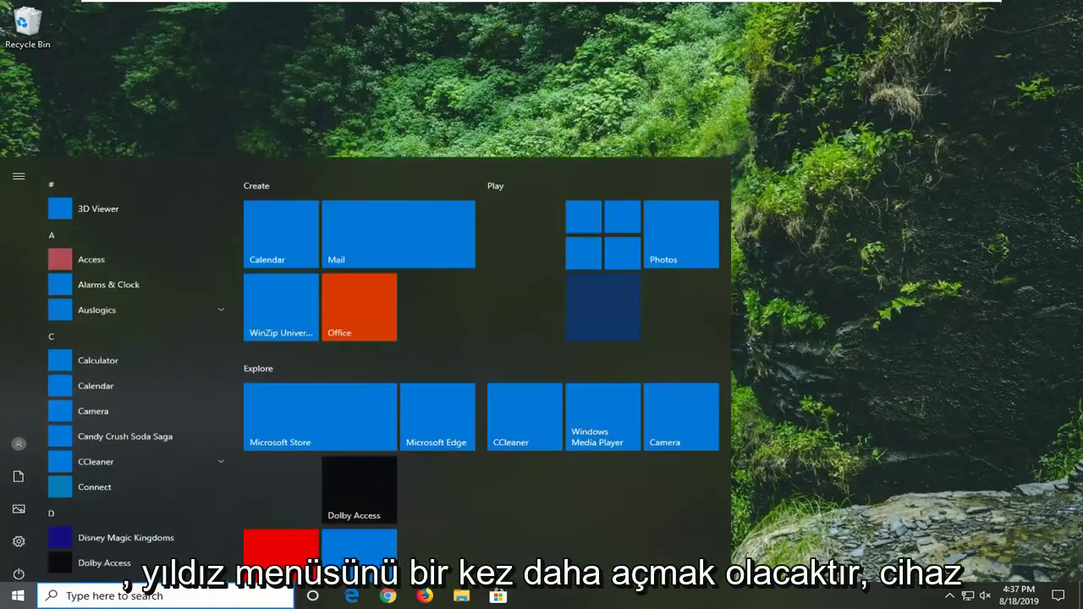
text(device manager)
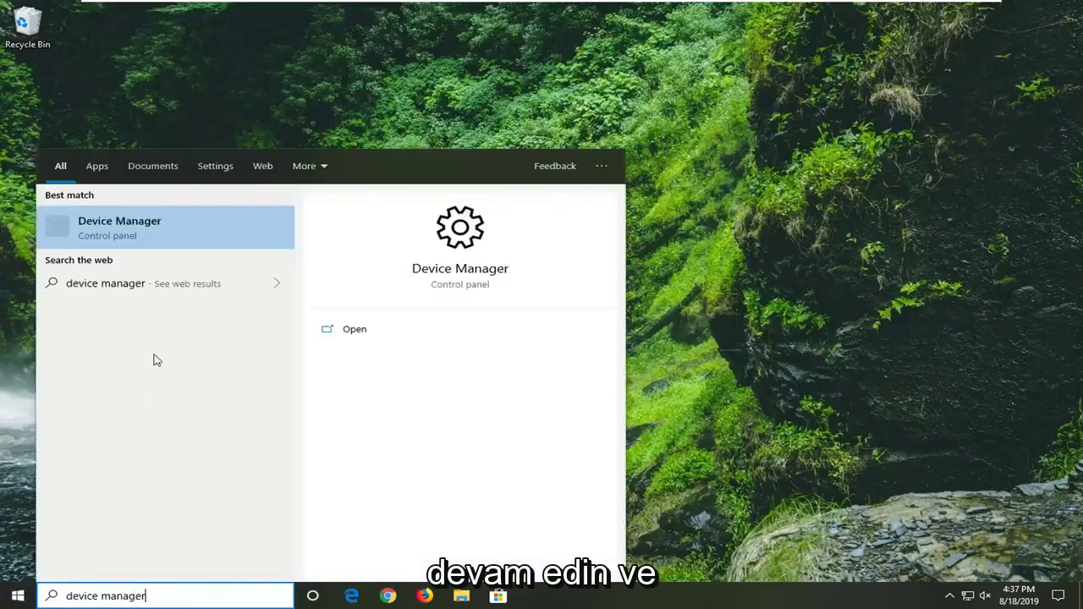
click(124, 234)
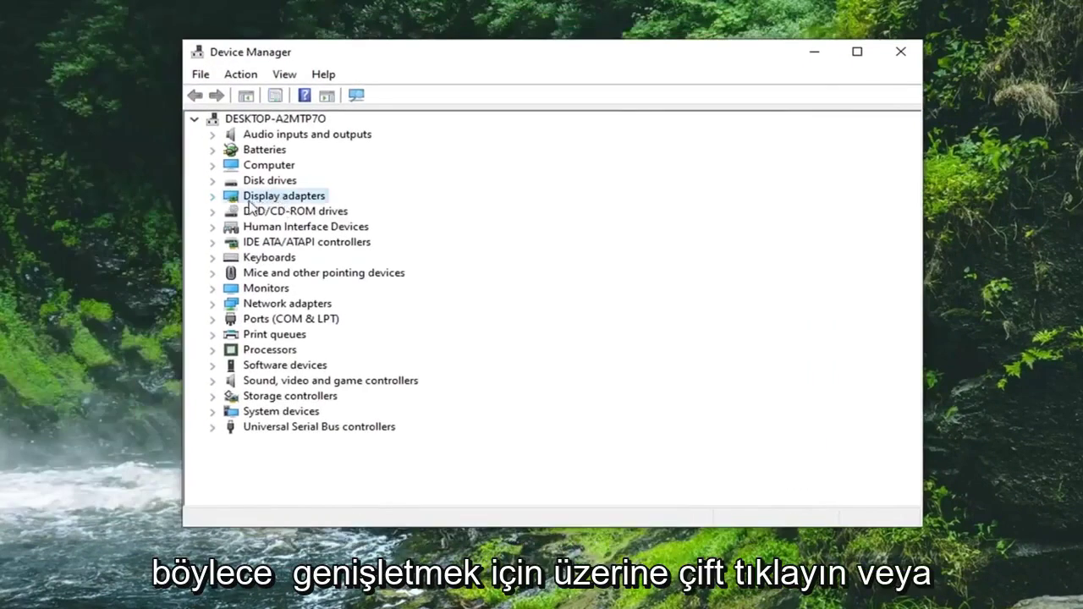
click(216, 198)
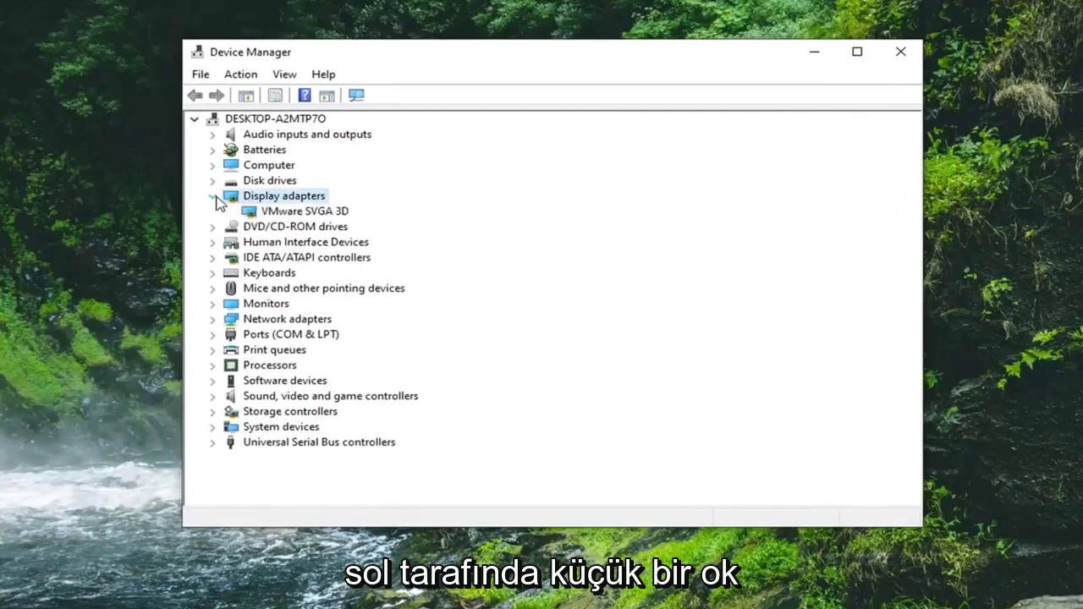
Step: Run an automatic search for updated driver software for the VMware SVGA 3D adapter, close the wizard, and collapse Display adapters
click(299, 215)
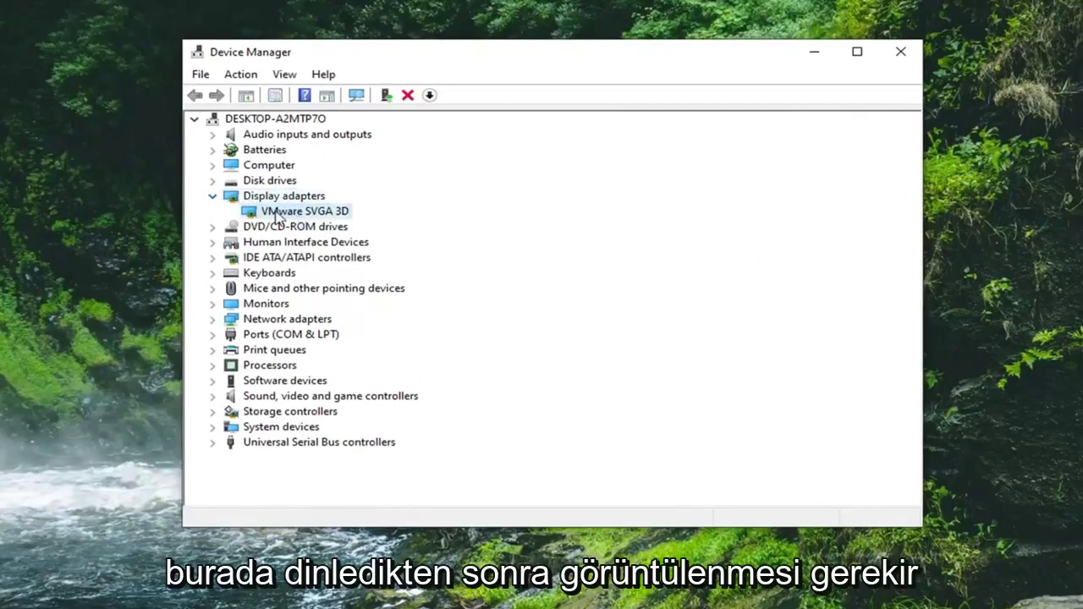
right_click(277, 217)
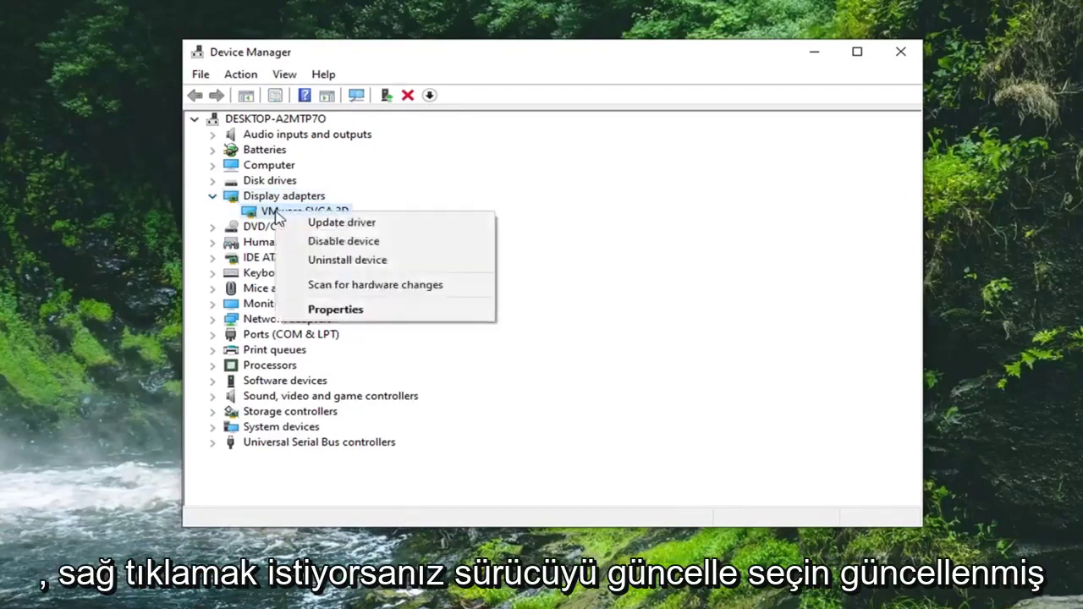
click(345, 222)
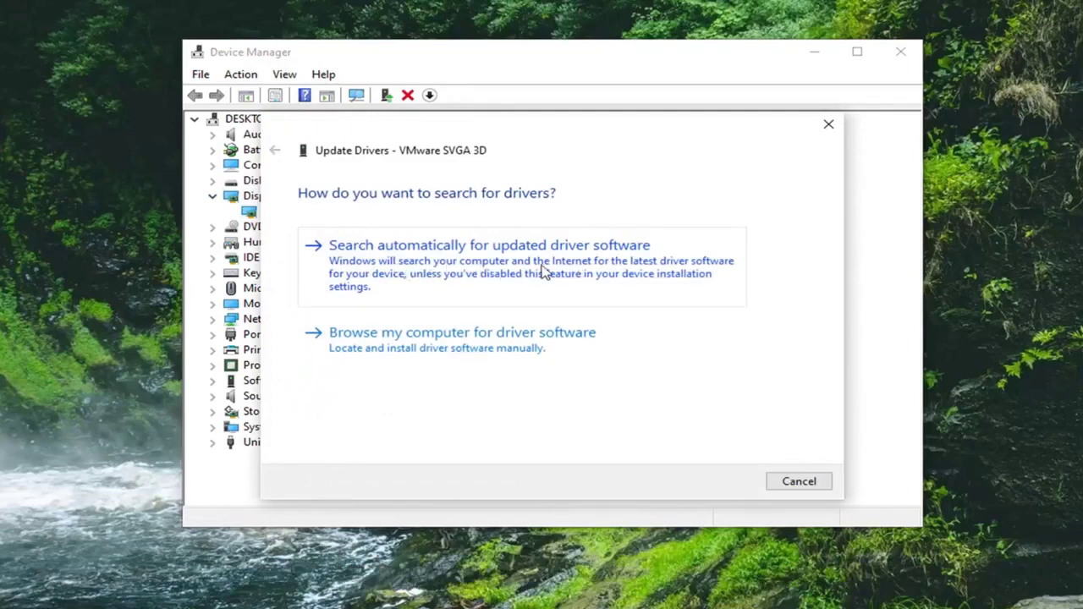
click(542, 274)
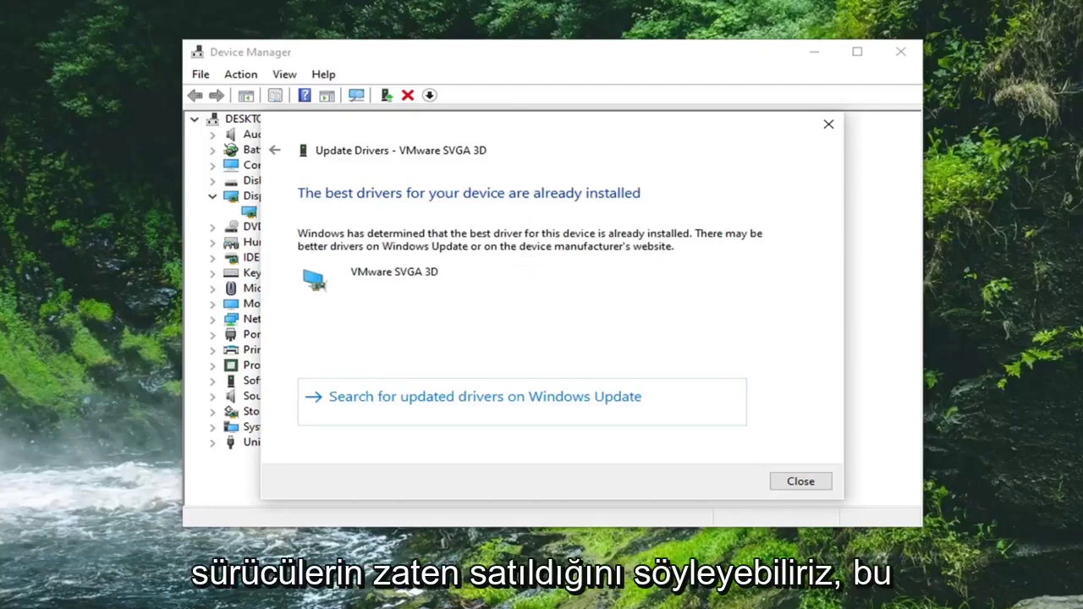
click(800, 480)
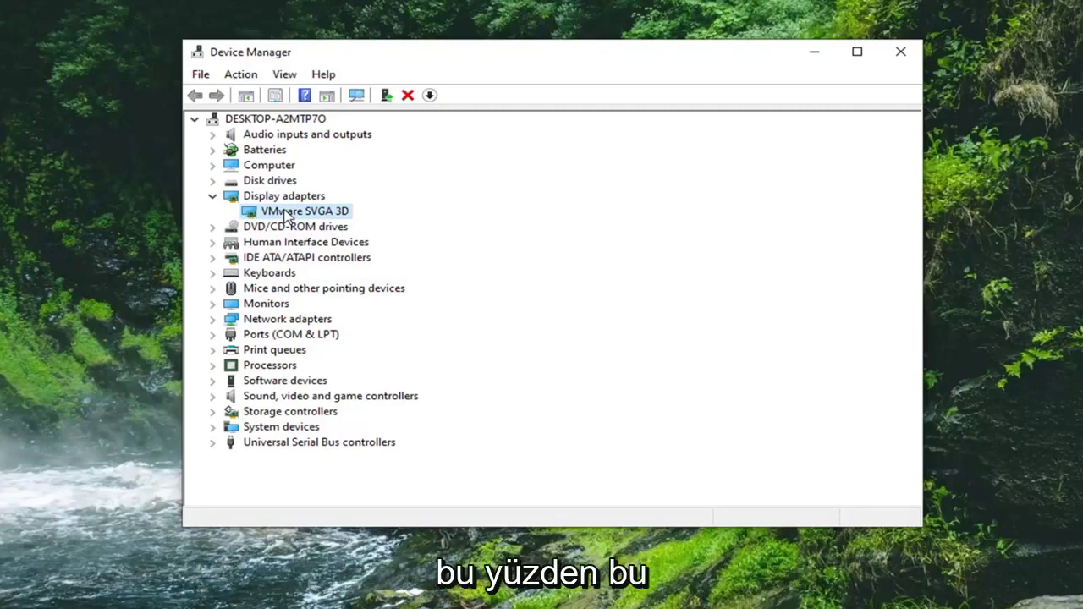
click(213, 196)
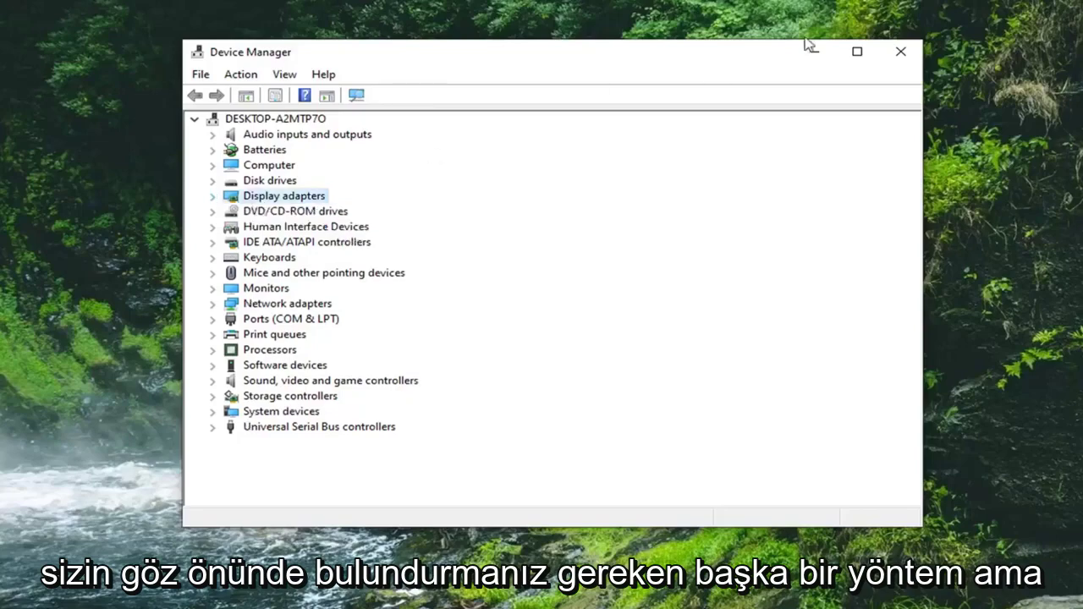